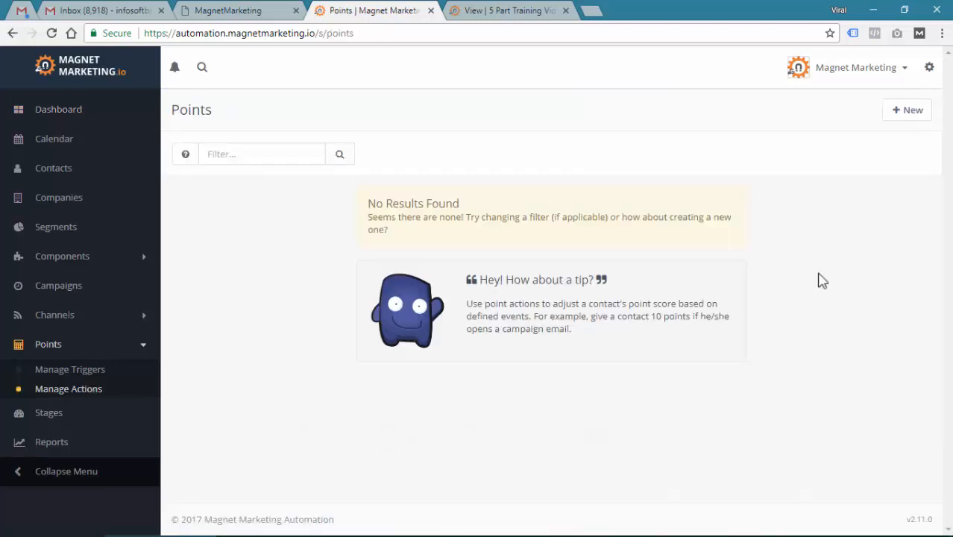
- Create a new point action named "Web Page Visit" and set its points change to 1
{"action": "left_click", "coordinate": [901, 113]}
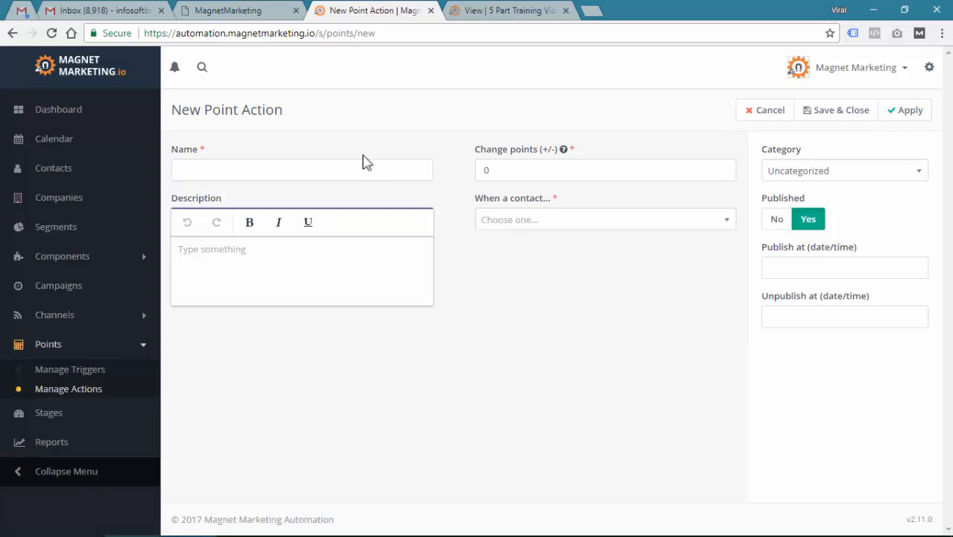
{"action": "left_click", "coordinate": [275, 171]}
{"action": "type", "text": "Web Page Visit"}
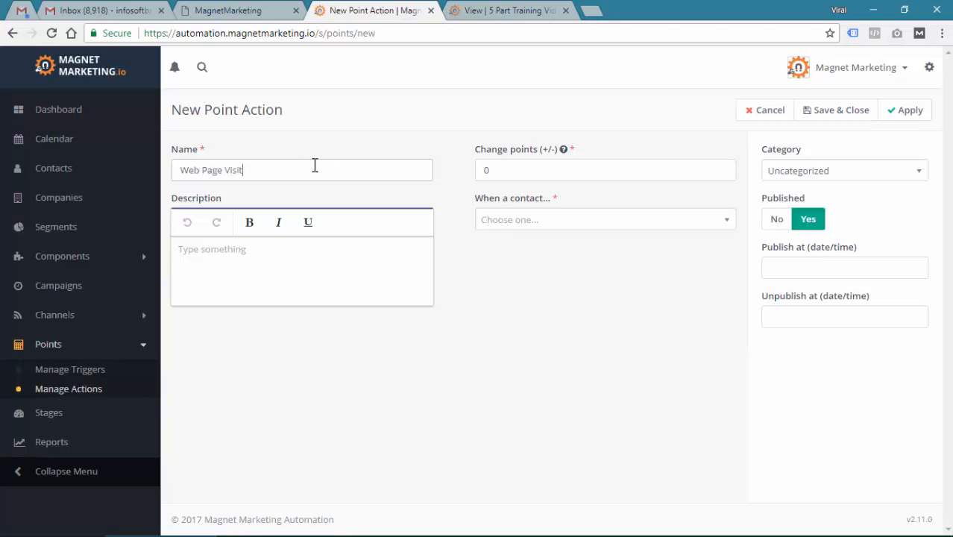
{"action": "left_click", "coordinate": [522, 169]}
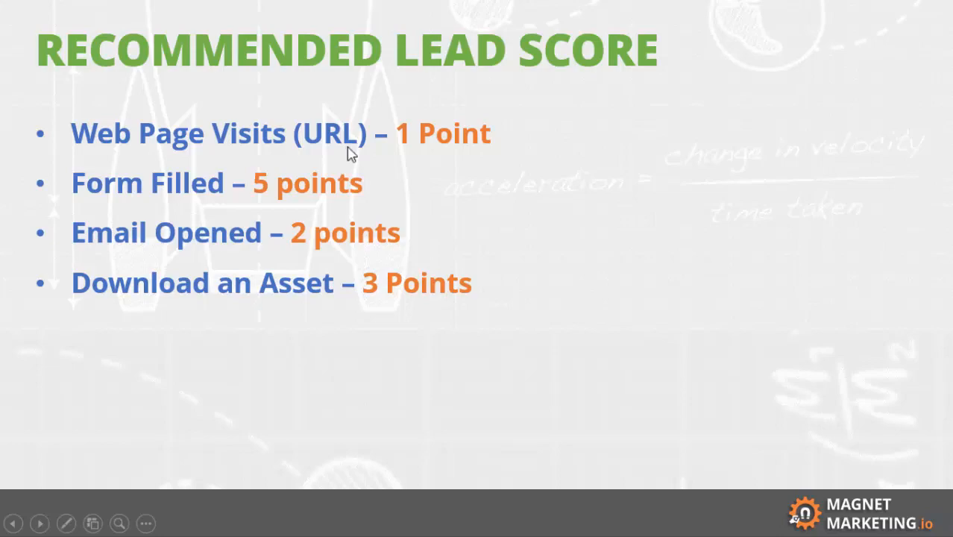
{"action": "key", "text": "alt+Tab"}
{"action": "left_click_drag", "start_coordinate": [490, 170], "coordinate": [470, 169]}
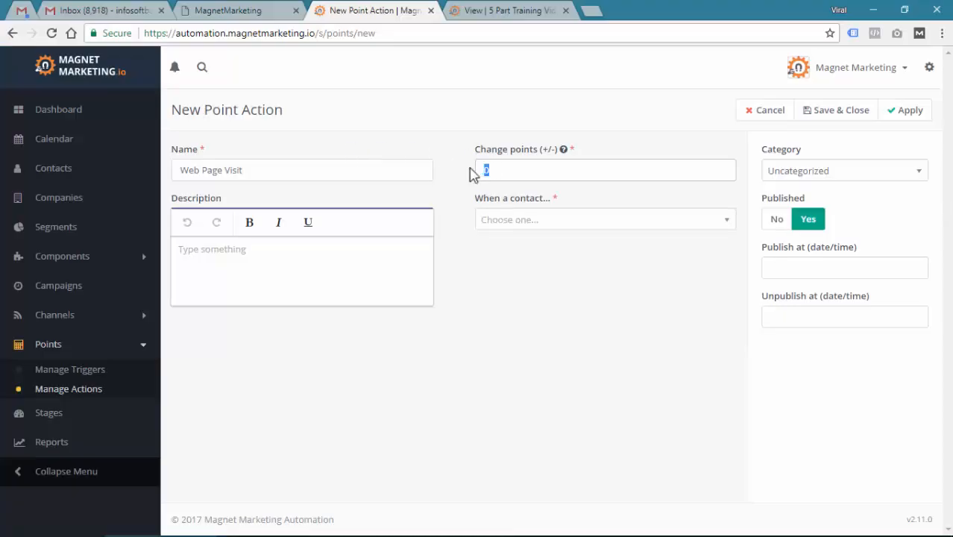
{"action": "type", "text": "1"}
{"action": "left_click", "coordinate": [515, 222]}
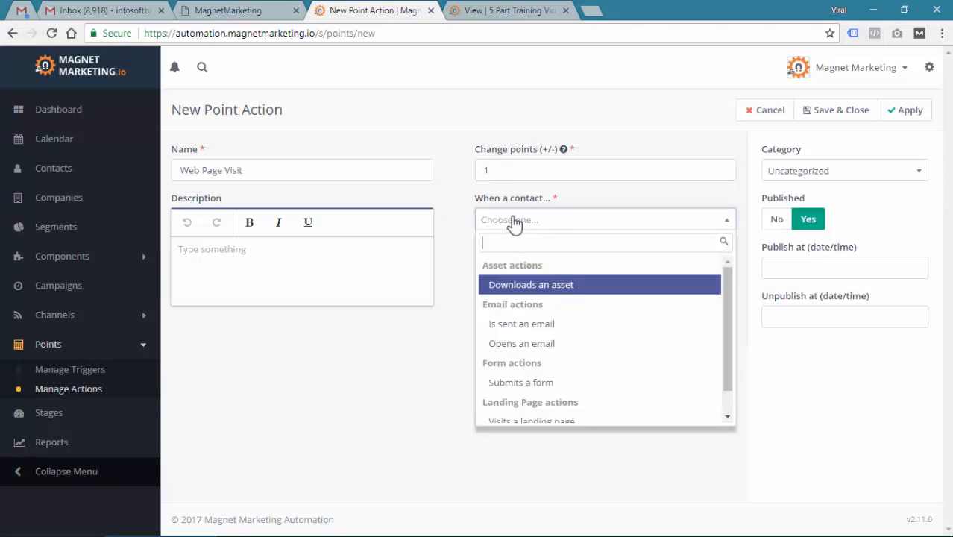
{"action": "type", "text": "visit"}
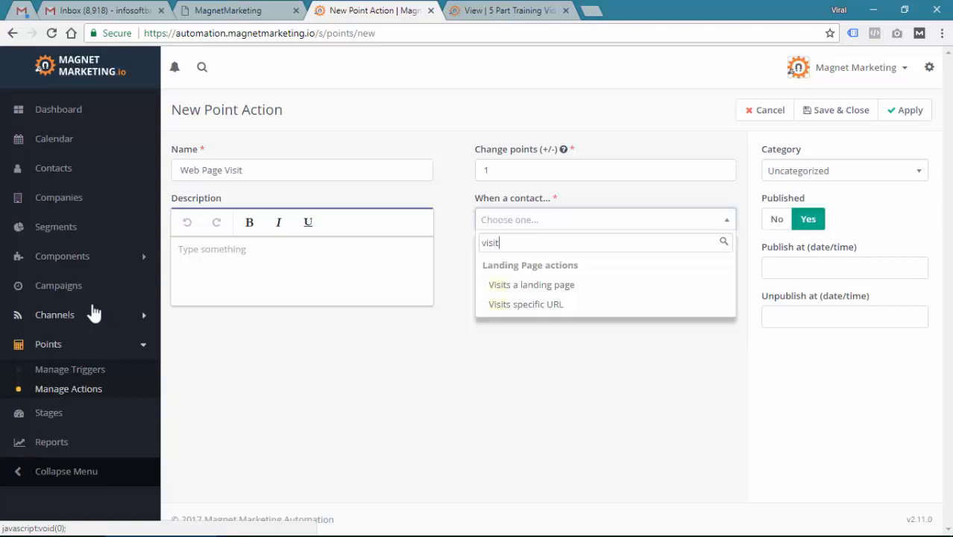
{"action": "left_click", "coordinate": [520, 306]}
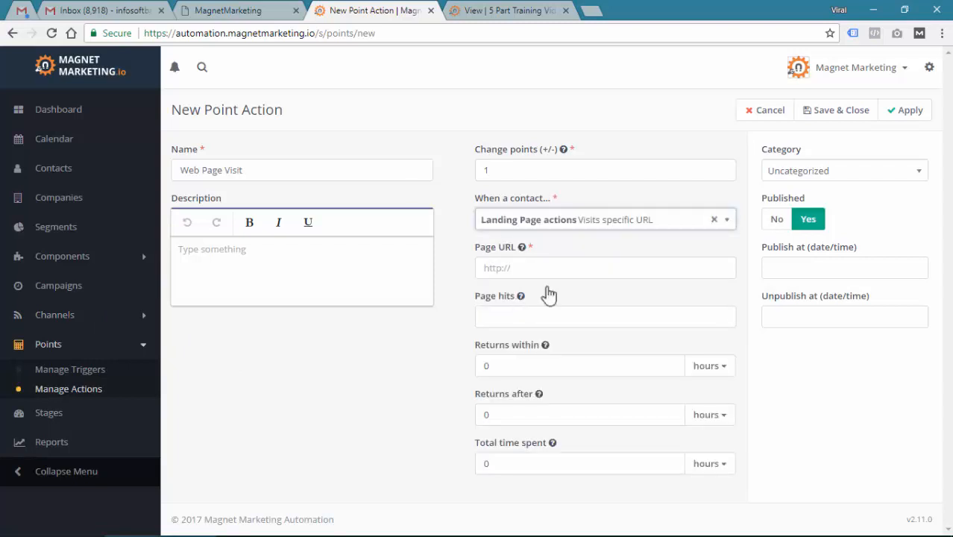
{"action": "left_click", "coordinate": [552, 267]}
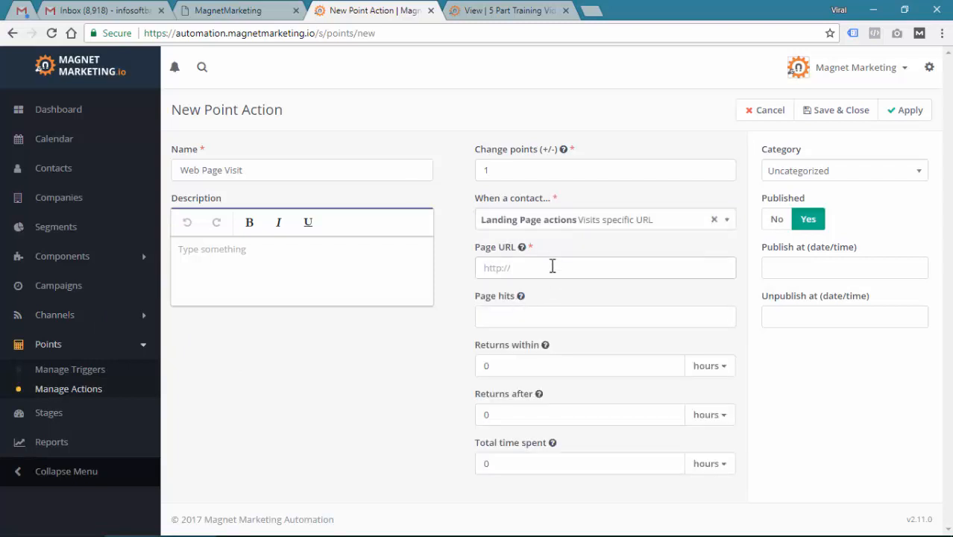
{"action": "type", "text": "https://magnetmarketing.io"}
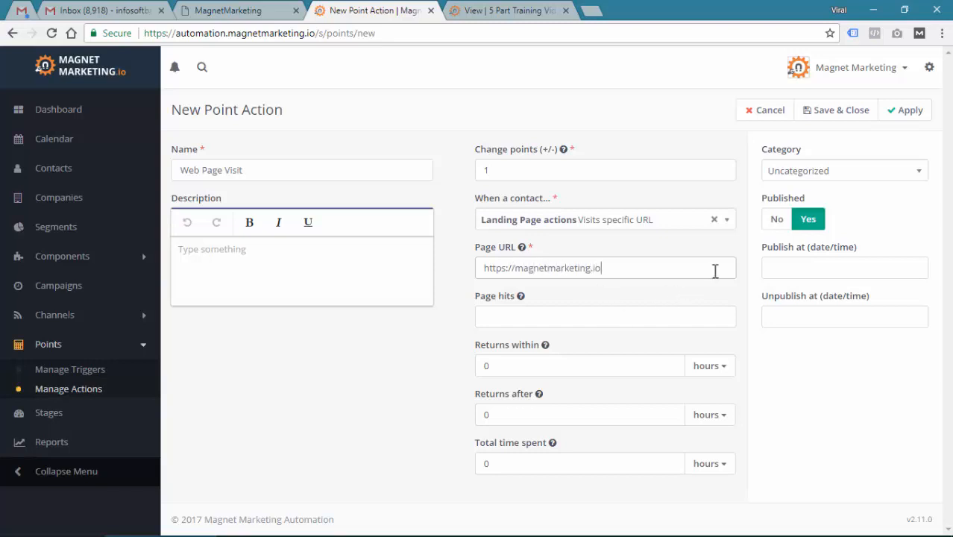
{"action": "left_click", "coordinate": [238, 10]}
{"action": "left_click", "coordinate": [402, 11]}
{"action": "type", "text": "/*"}
{"action": "left_click_drag", "start_coordinate": [604, 269], "coordinate": [484, 269]}
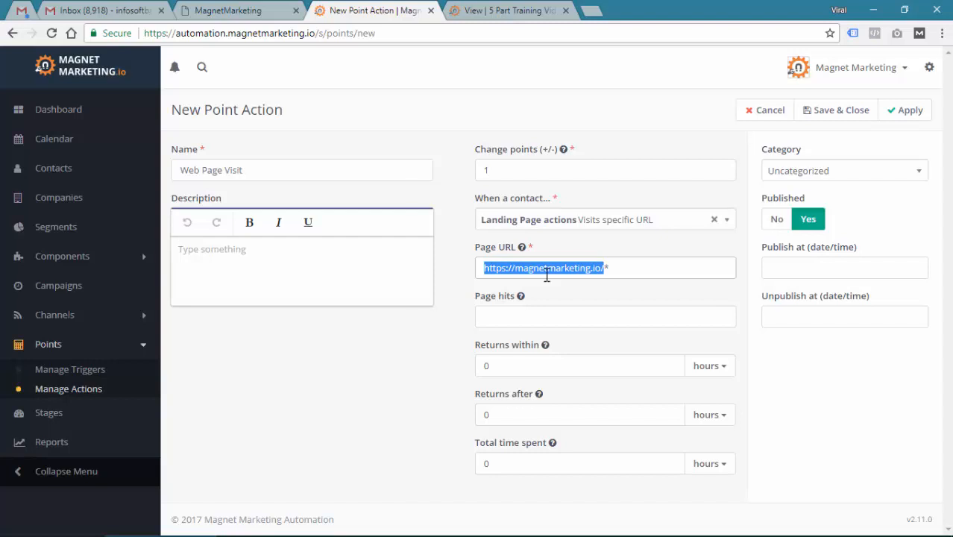
{"action": "left_click", "coordinate": [531, 315]}
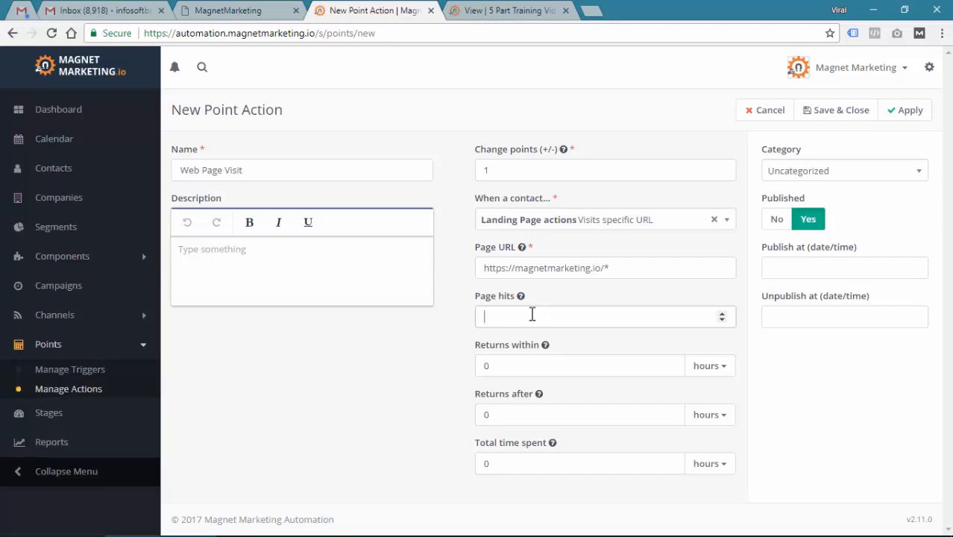
{"action": "type", "text": "5"}
{"action": "left_click", "coordinate": [493, 316]}
{"action": "key", "text": "BackSpace"}
- Save and close the Web Page Visit point action
{"action": "left_click", "coordinate": [863, 115]}
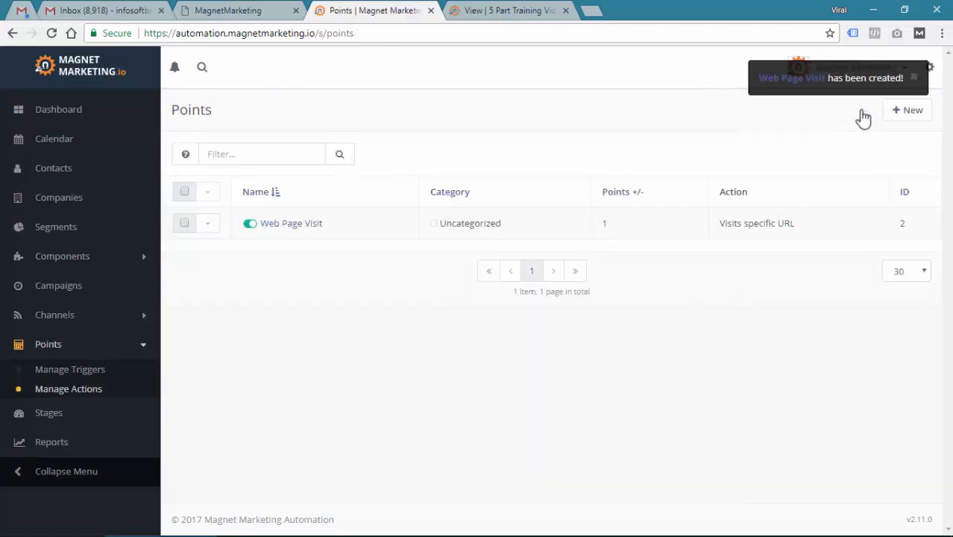
- Create a new point action named "Landing Page Visits" and set its points change to 2
{"action": "left_click", "coordinate": [902, 113]}
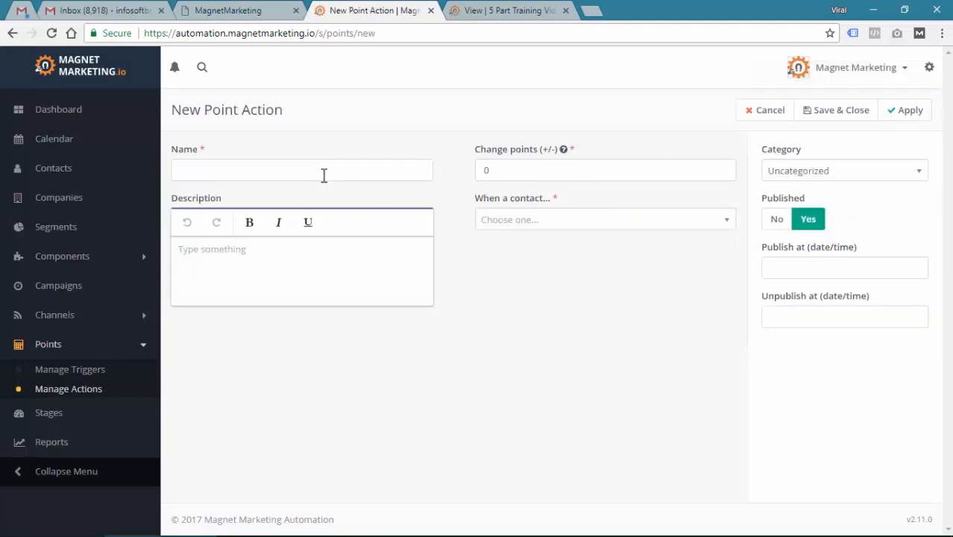
{"action": "left_click", "coordinate": [324, 171]}
{"action": "type", "text": "Landing Page Visist"}
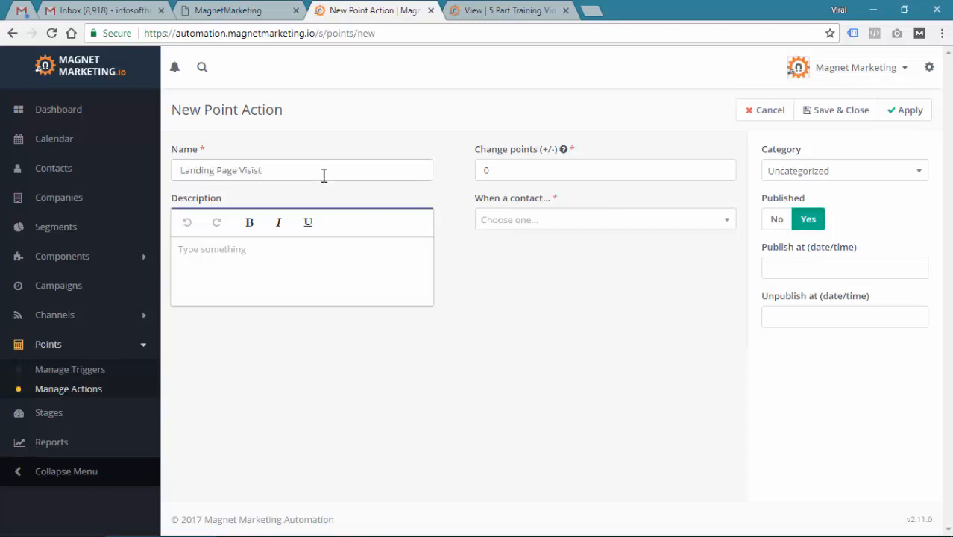
{"action": "key", "text": "BackSpace"}
{"action": "key", "text": "BackSpace"}
{"action": "type", "text": "ts"}
{"action": "double_click", "coordinate": [488, 170]}
{"action": "type", "text": "1"}
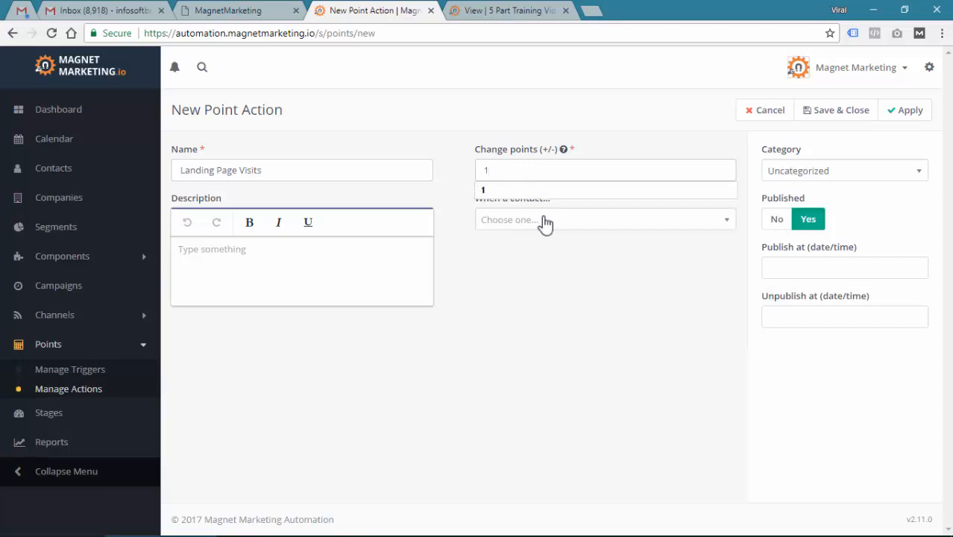
{"action": "left_click", "coordinate": [545, 222]}
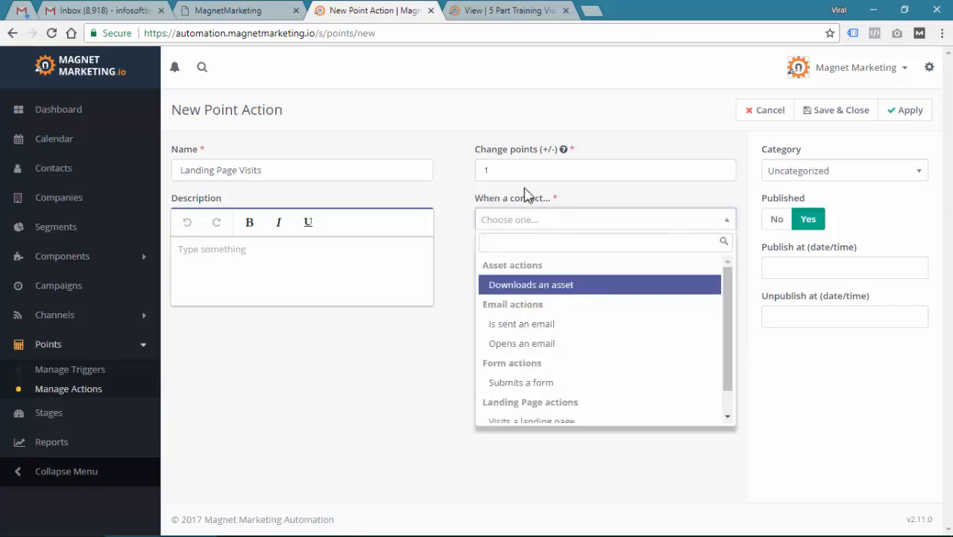
{"action": "left_click_drag", "start_coordinate": [515, 173], "coordinate": [464, 173]}
{"action": "type", "text": "2"}
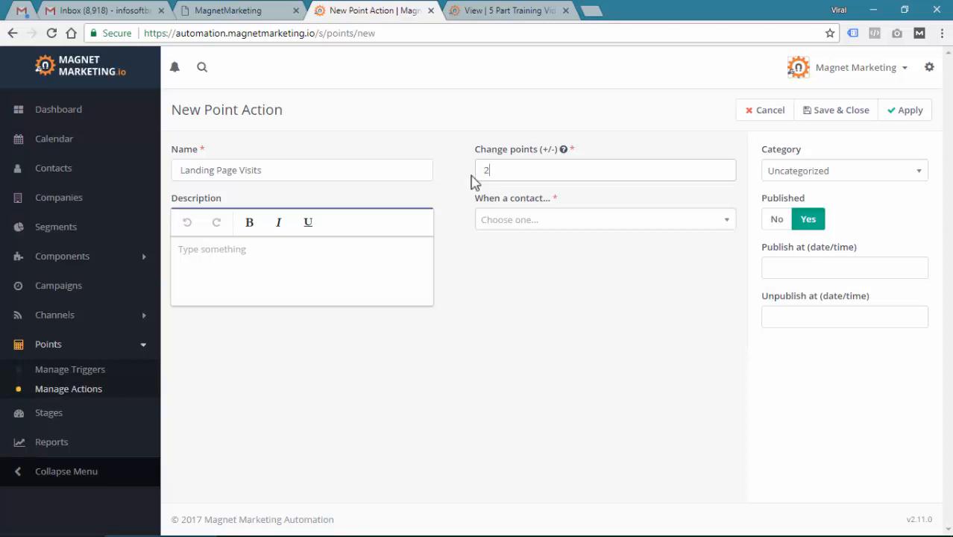
{"action": "left_click", "coordinate": [526, 220]}
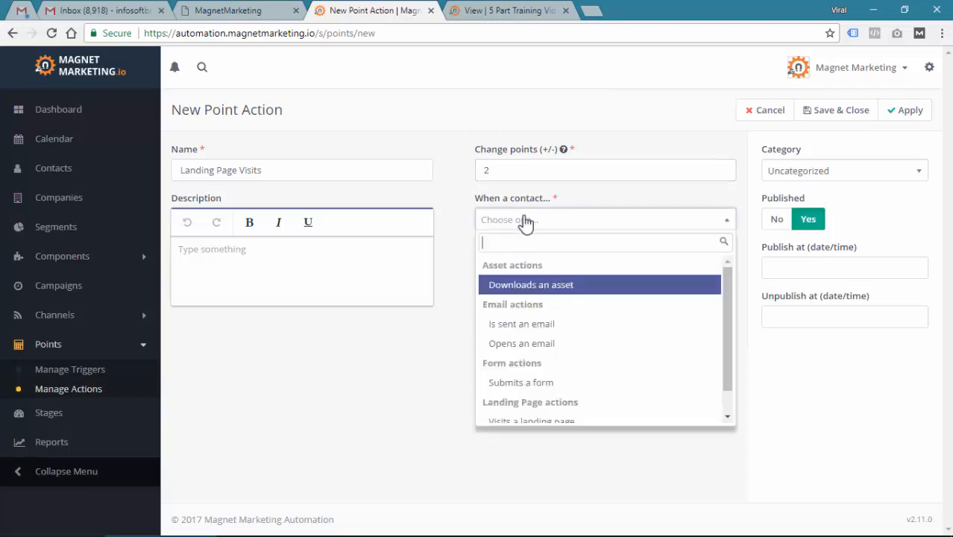
{"action": "type", "text": "visit"}
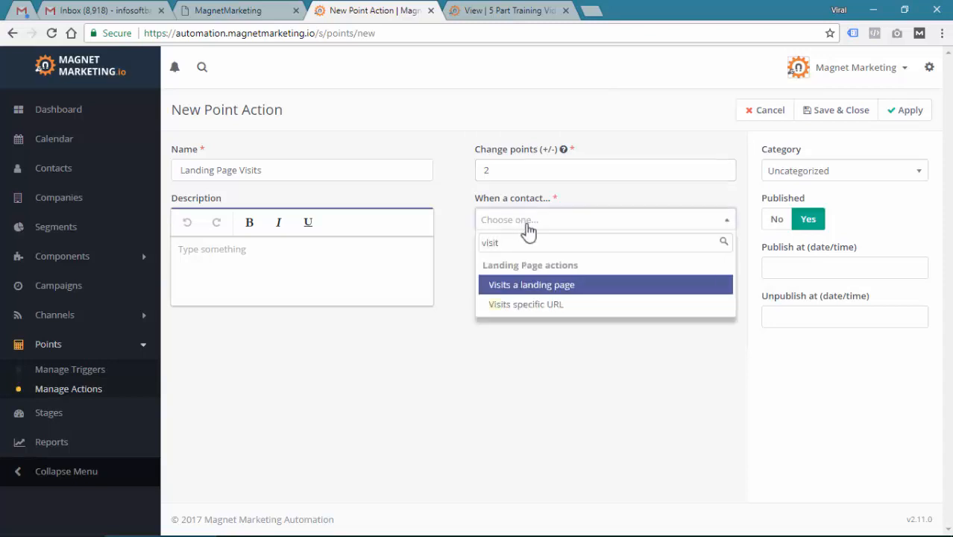
{"action": "left_click", "coordinate": [548, 306]}
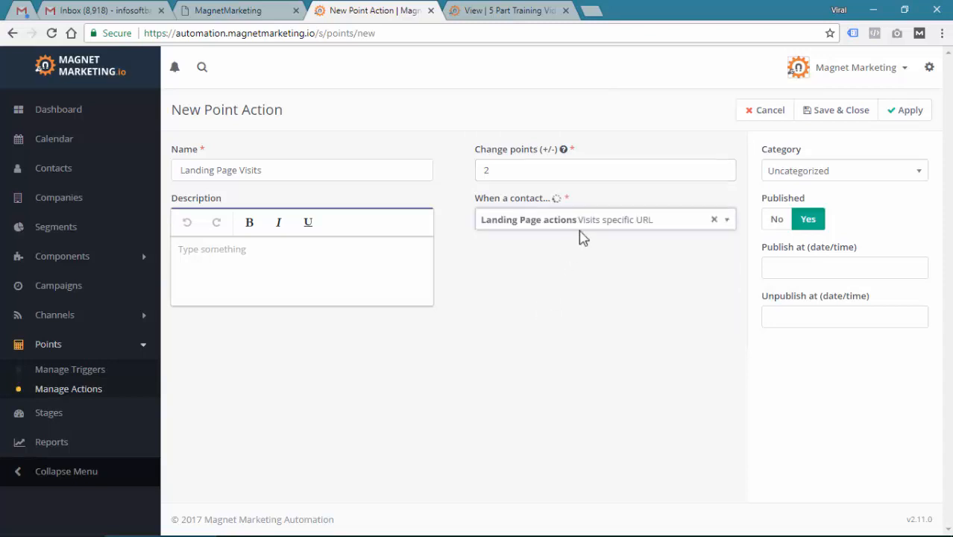
{"action": "left_click", "coordinate": [565, 267]}
{"action": "type", "text": "ht"}
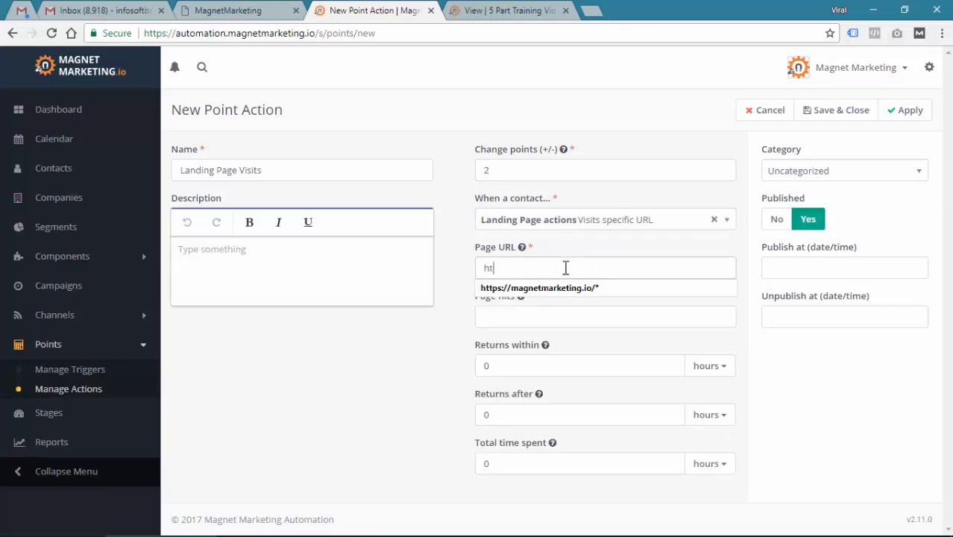
{"action": "type", "text": "tps://funnel"}
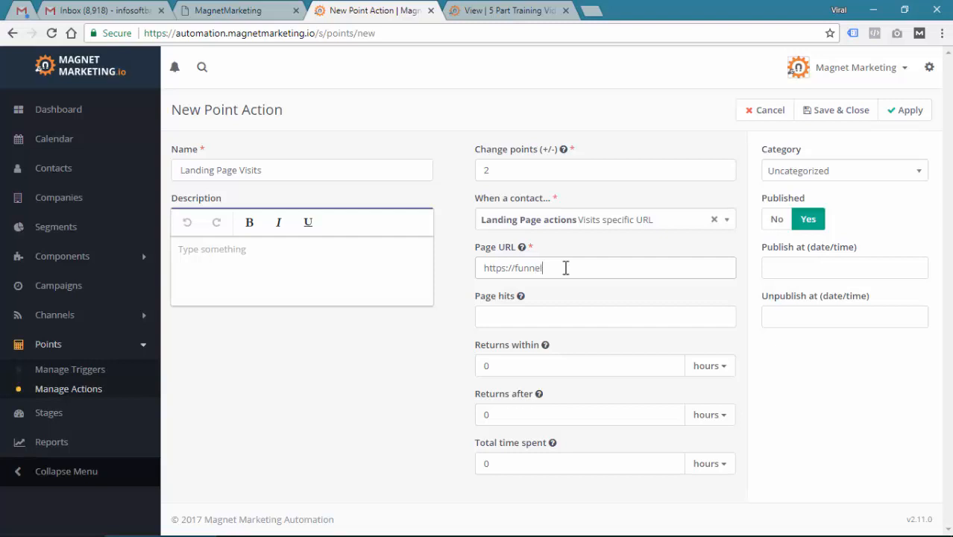
{"action": "type", "text": ".magnetmarketing.io/*"}
{"action": "left_click_drag", "start_coordinate": [484, 268], "coordinate": [651, 267]}
{"action": "left_click", "coordinate": [652, 268]}
{"action": "double_click", "coordinate": [531, 268]}
{"action": "left_click", "coordinate": [654, 268]}
{"action": "double_click", "coordinate": [496, 267]}
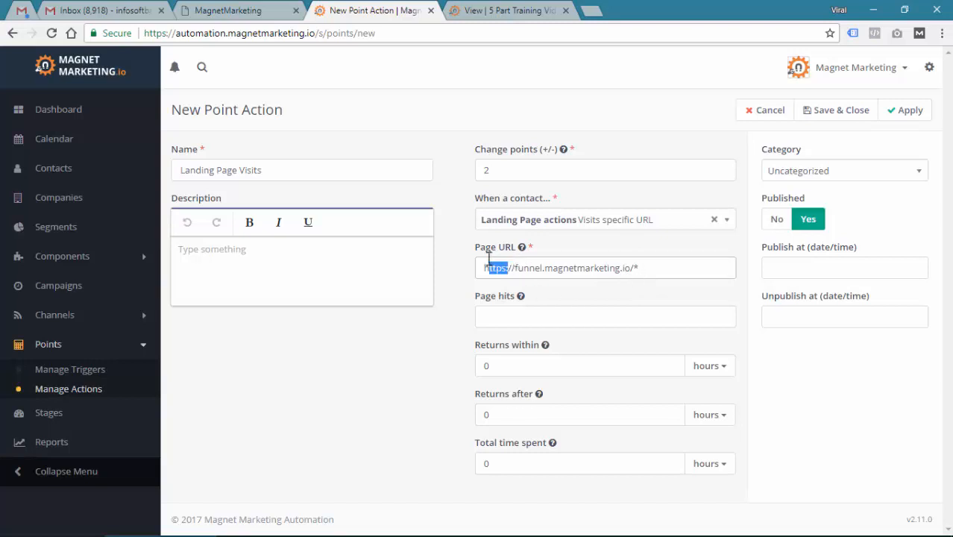
{"action": "left_click", "coordinate": [554, 266]}
- Save and close the Landing Page Visits point action
{"action": "left_click", "coordinate": [841, 110]}
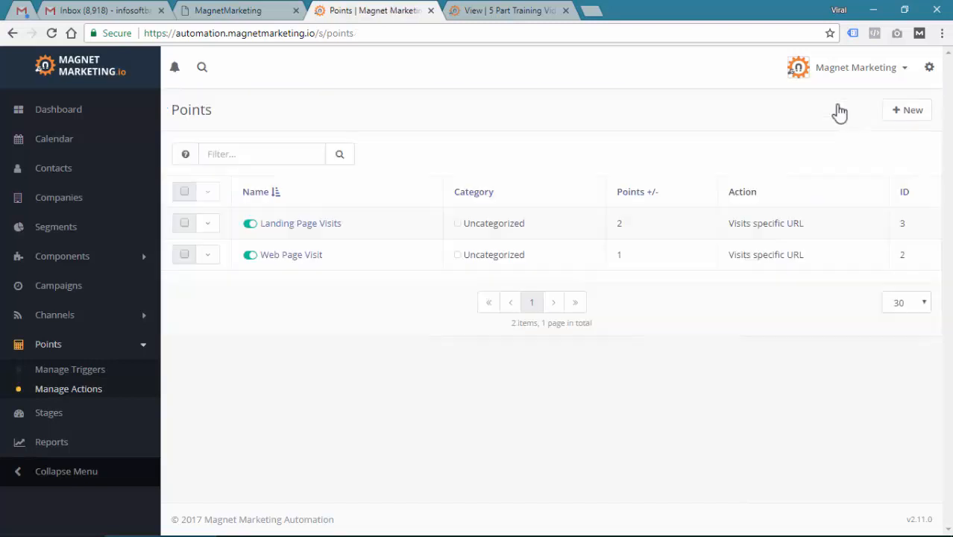
- Check the recommended lead scores slide, and create a new point action named "Form Submitted" with a points change of 5
{"action": "key", "text": "alt+Tab"}
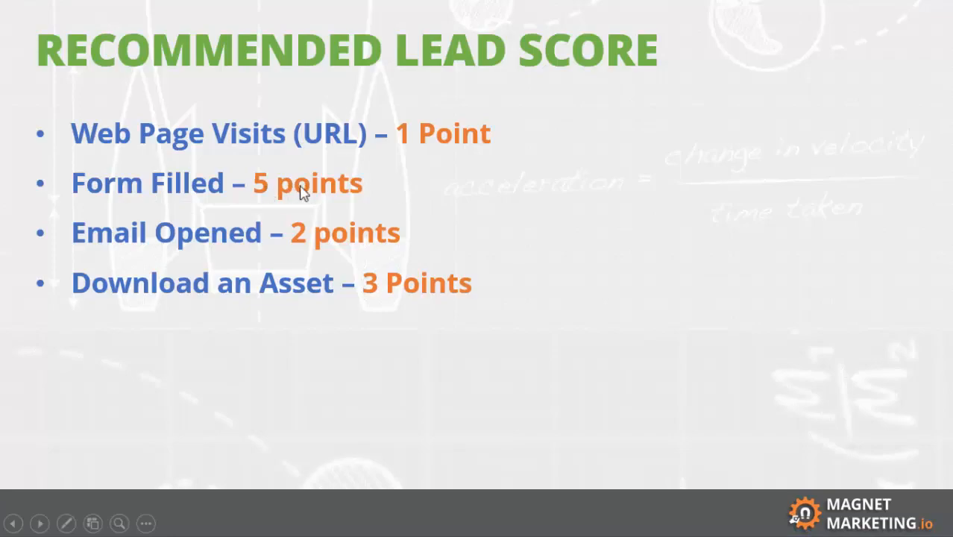
{"action": "key", "text": "alt+Tab"}
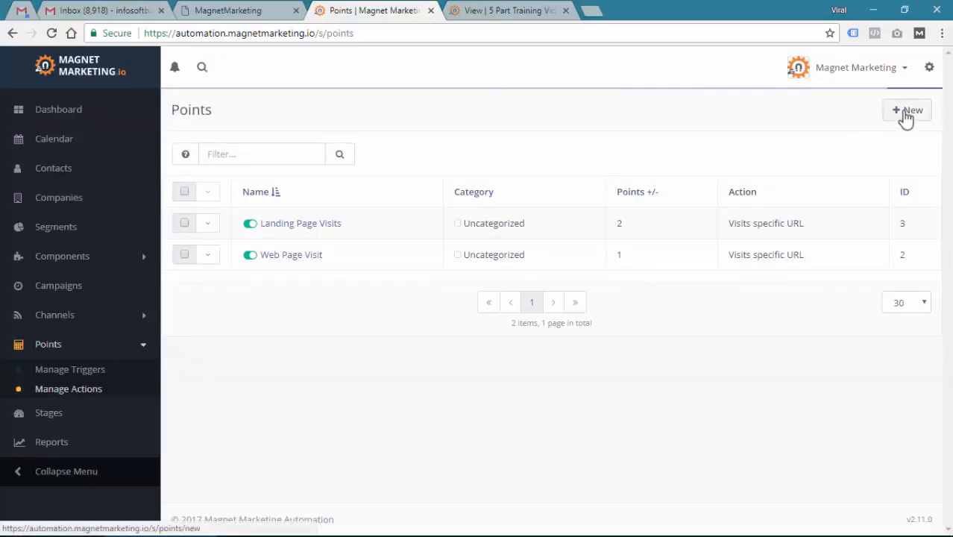
{"action": "left_click", "coordinate": [906, 112]}
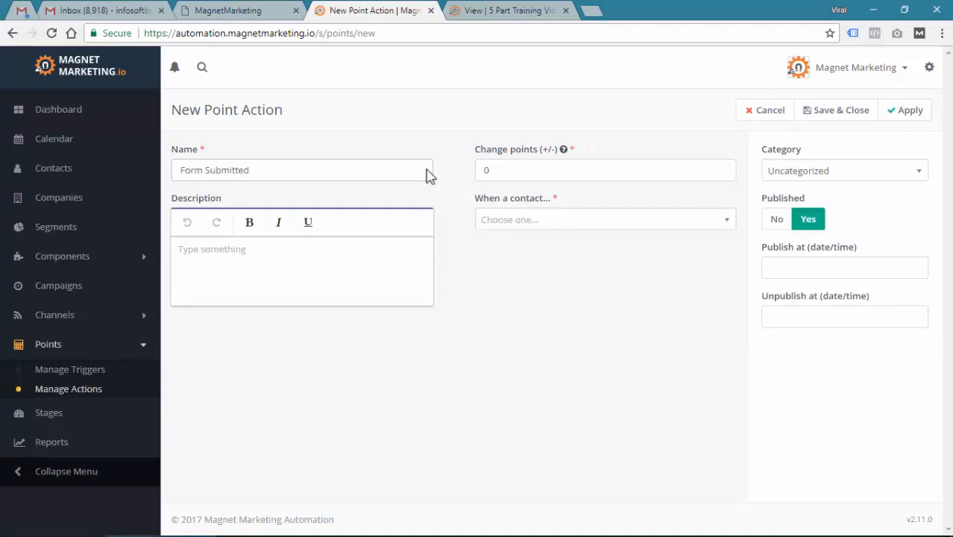
{"action": "key", "text": "Tab"}
{"action": "type", "text": "5"}
- Set the contact trigger to Submits a form without limiting it to selected forms, and save and close the action
{"action": "left_click", "coordinate": [509, 221]}
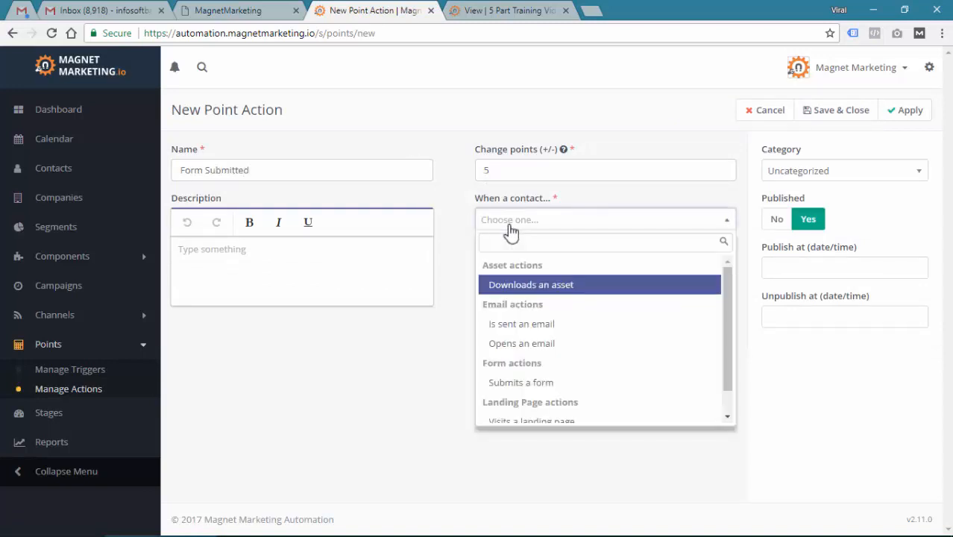
{"action": "type", "text": "form"}
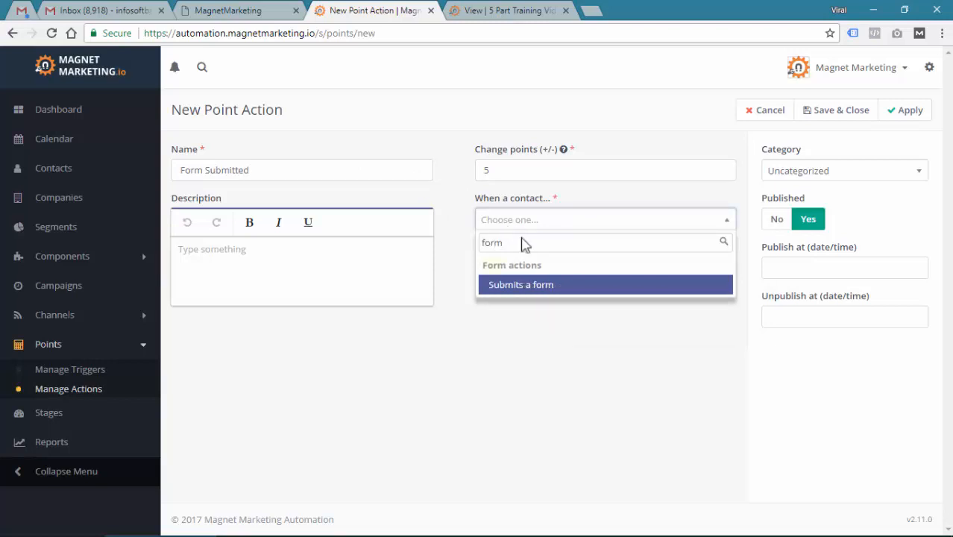
{"action": "left_click", "coordinate": [535, 286]}
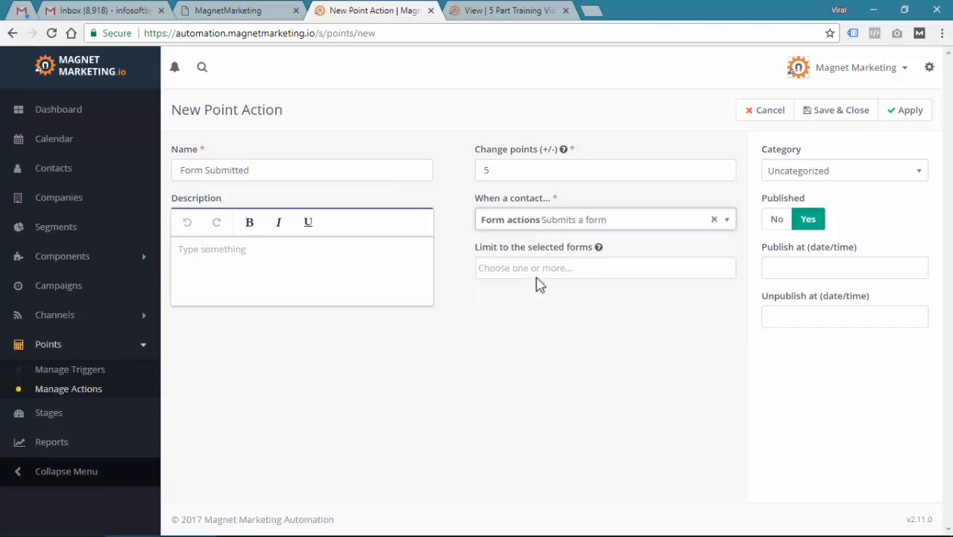
{"action": "left_click", "coordinate": [521, 270]}
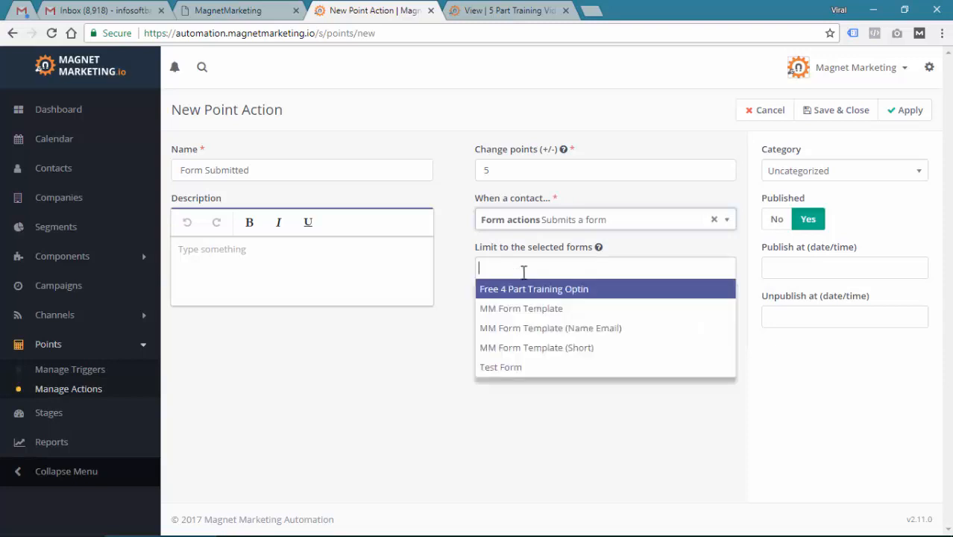
{"action": "left_click", "coordinate": [525, 437]}
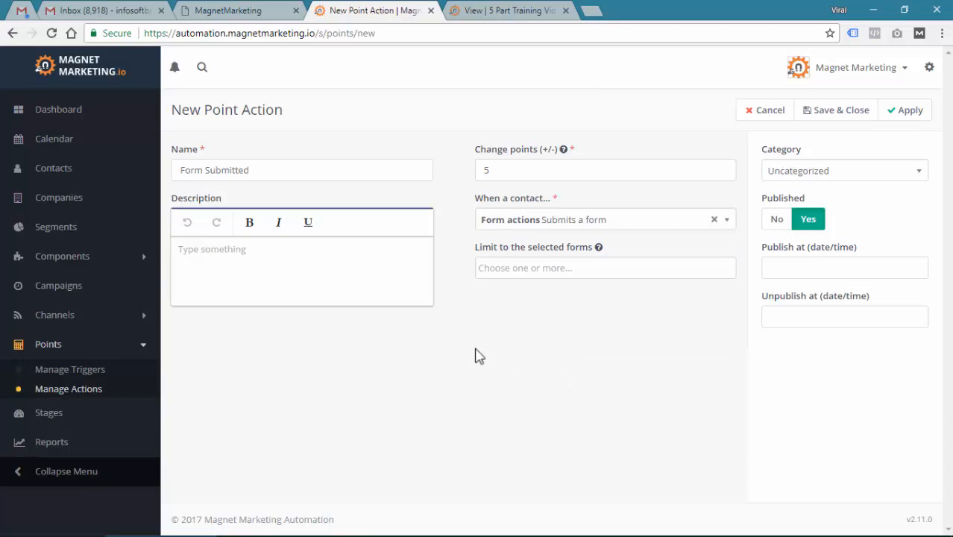
{"action": "left_click", "coordinate": [835, 112]}
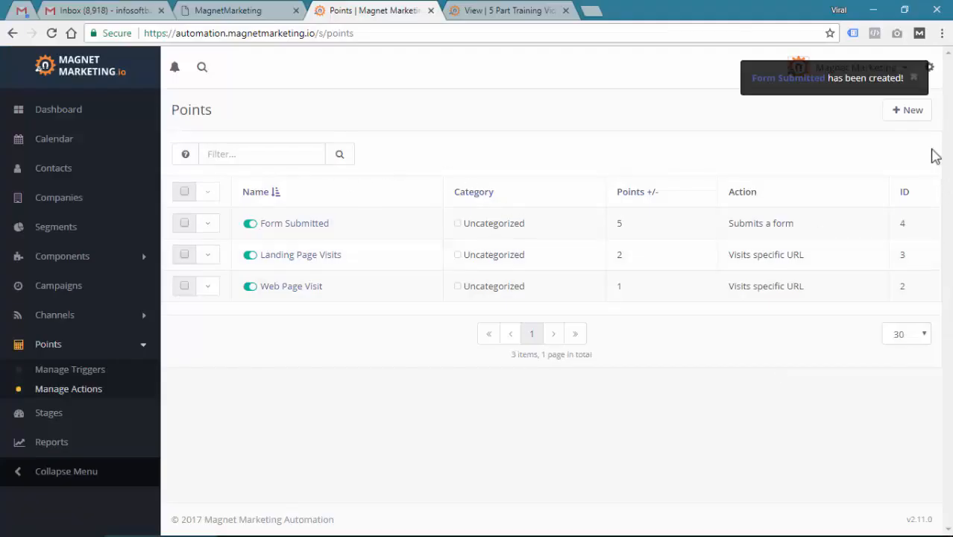
- Create a new point action named "Email Opened" and set its points change to 2
{"action": "left_click", "coordinate": [909, 112]}
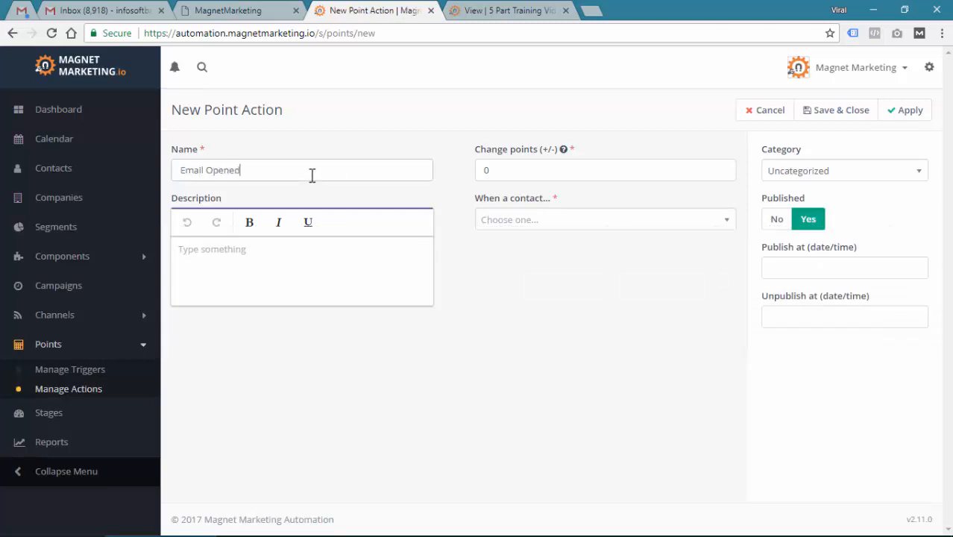
{"action": "left_click", "coordinate": [518, 170]}
{"action": "type", "text": "2"}
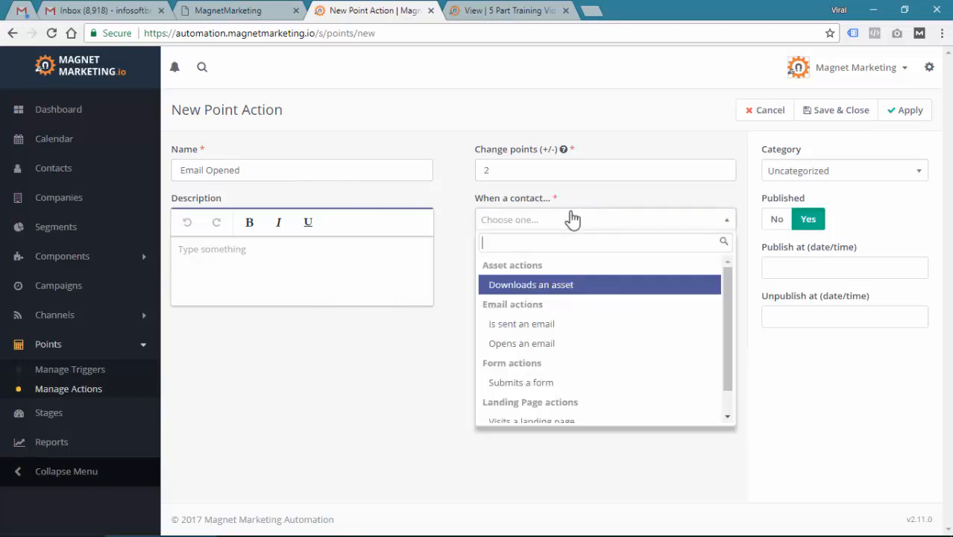
- Set the contact trigger to Opens an email without limiting it to selected emails, and save and close the action
{"action": "left_click", "coordinate": [572, 219]}
{"action": "type", "text": "email"}
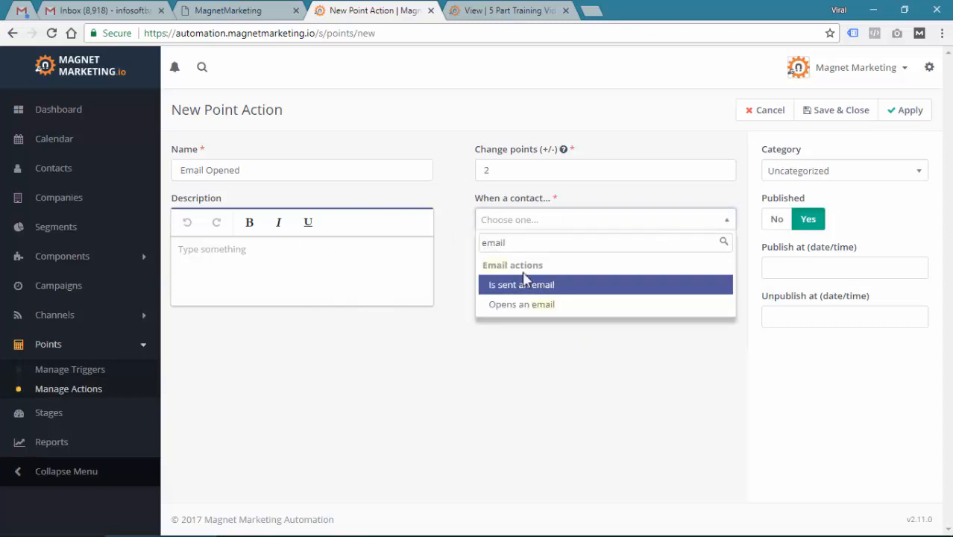
{"action": "left_click", "coordinate": [524, 304]}
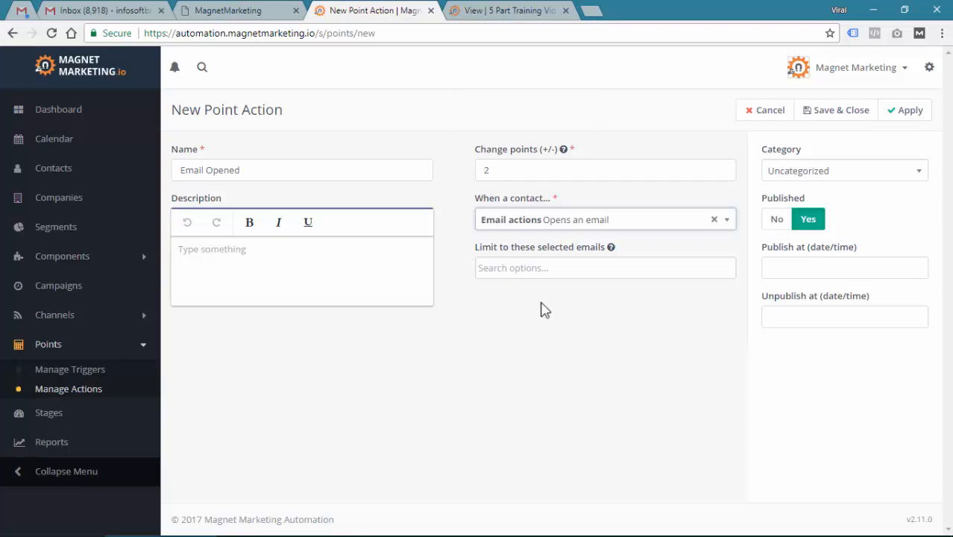
{"action": "left_click", "coordinate": [831, 118]}
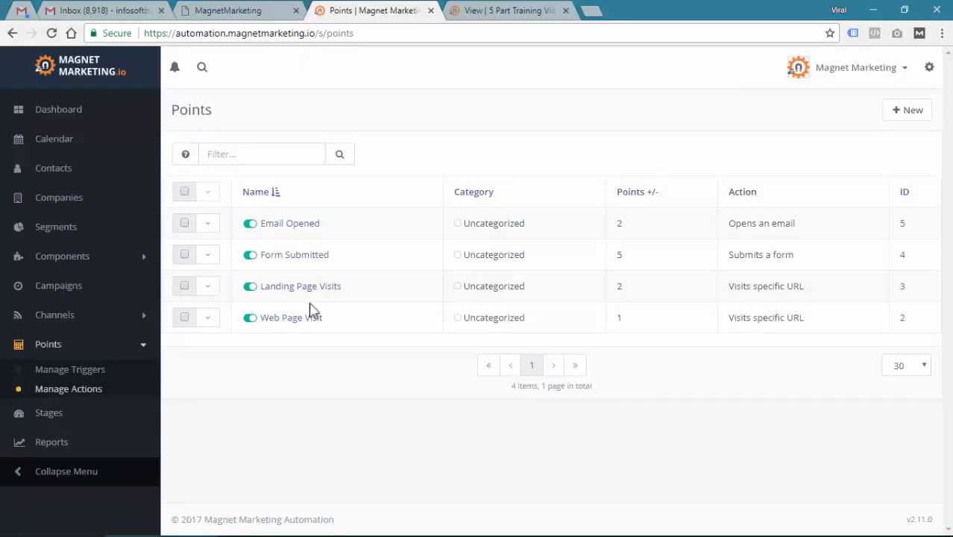
- Create a new point action named "Assets Downloaded" and set its points change to 3
{"action": "left_click", "coordinate": [899, 112]}
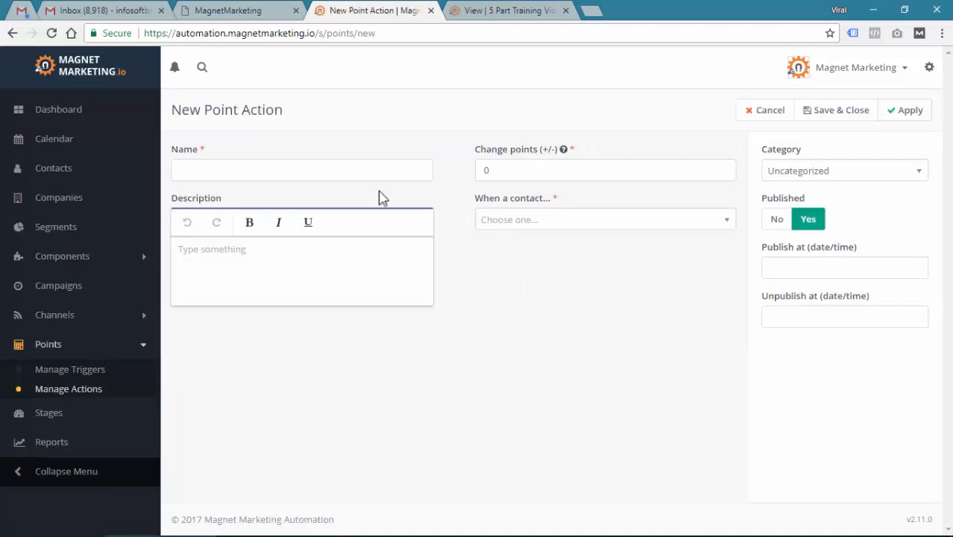
{"action": "left_click", "coordinate": [376, 172]}
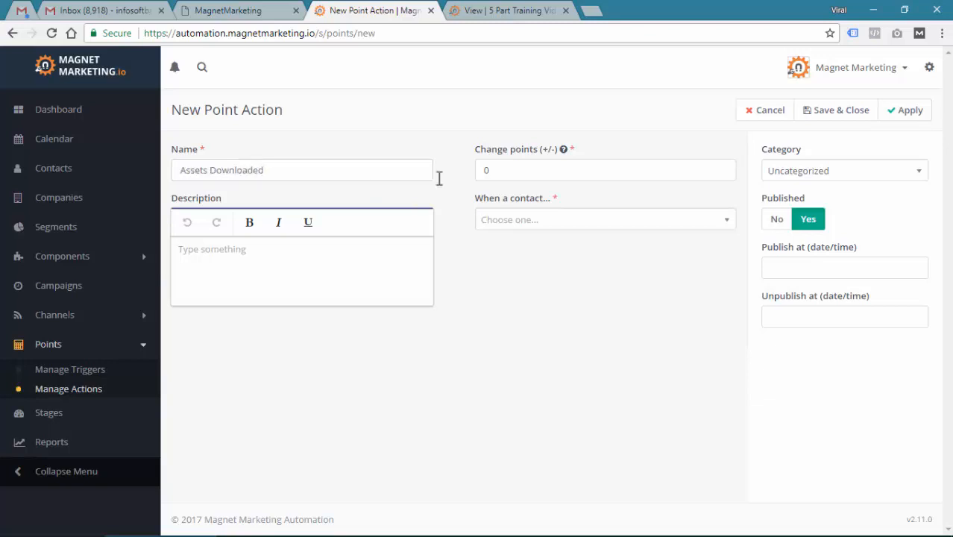
{"action": "left_click_drag", "start_coordinate": [568, 164], "coordinate": [469, 165]}
{"action": "type", "text": "3"}
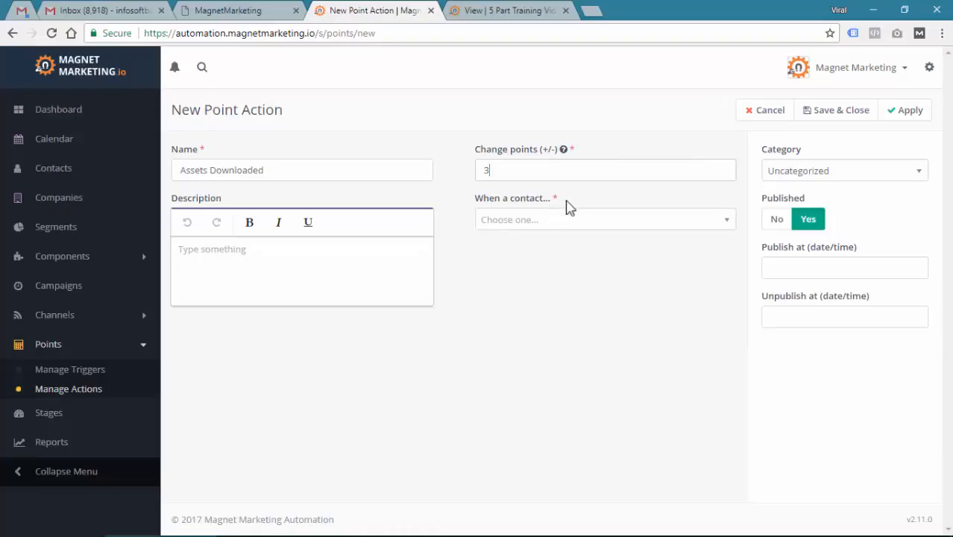
- Set the contact trigger to Downloads an asset without limiting it to selected assets, and save and close the action
{"action": "left_click", "coordinate": [565, 222]}
{"action": "type", "text": "d"}
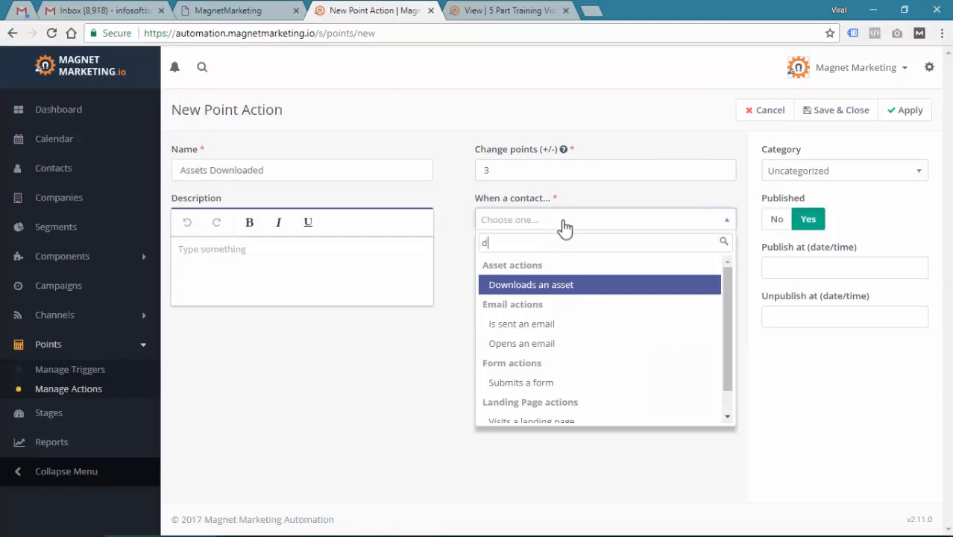
{"action": "type", "text": "own"}
{"action": "left_click", "coordinate": [596, 283]}
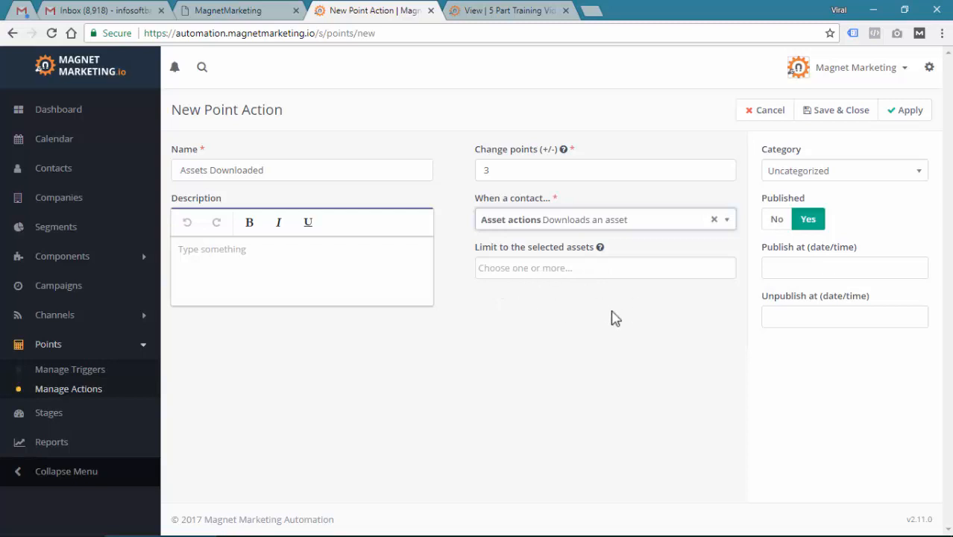
{"action": "left_click", "coordinate": [850, 110]}
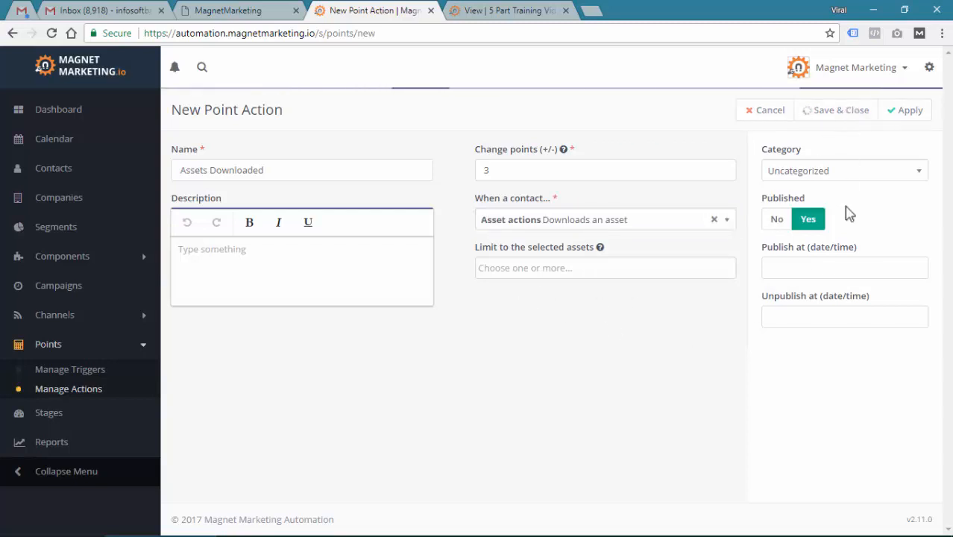